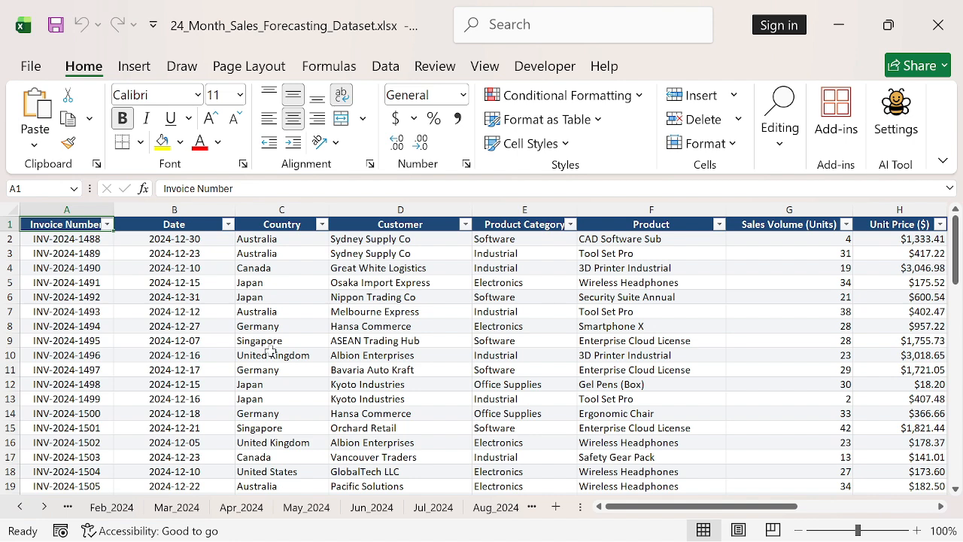
Browse the month sheet tabs back to Jan_2024 and forward through Nov_2024
left_click(22, 508)
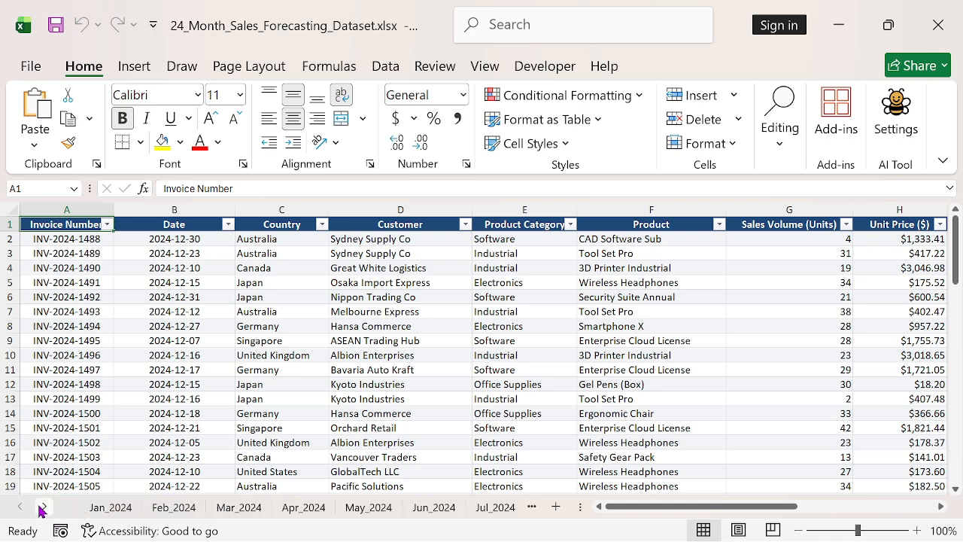
left_click(46, 508)
left_click(45, 508)
left_click(45, 508)
left_click(45, 508)
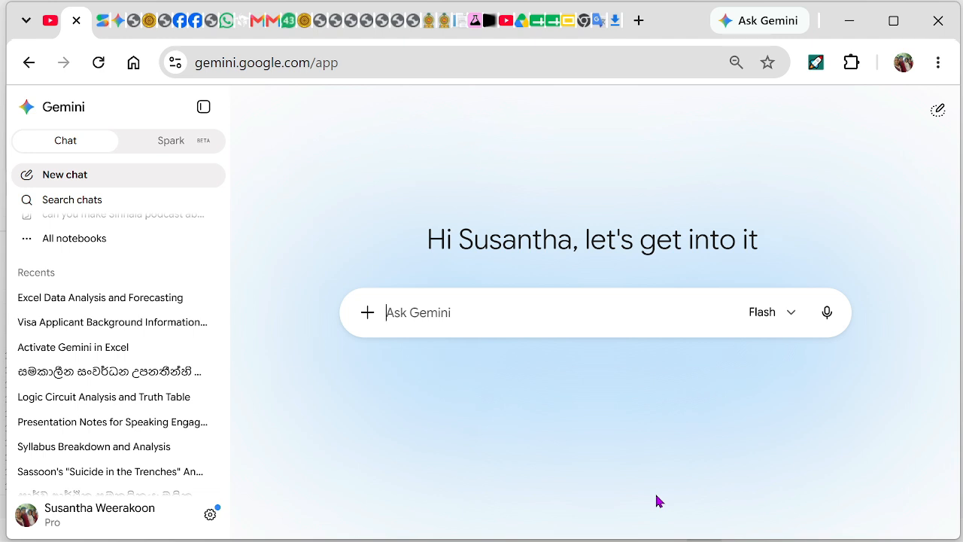
Open 24_Month_Sales_Forecasting_Dataset.xlsx from the Drive search results for '24'
left_click(554, 20)
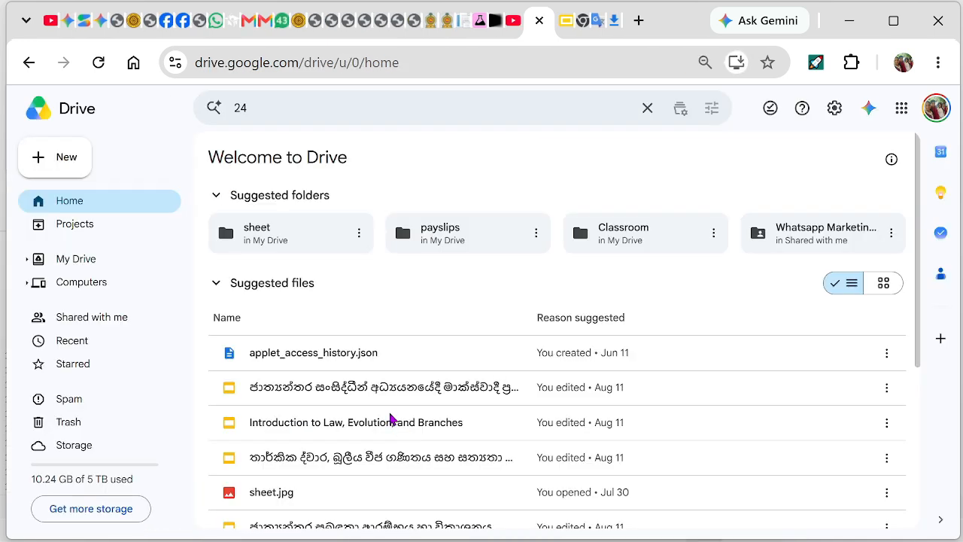
left_click(262, 106)
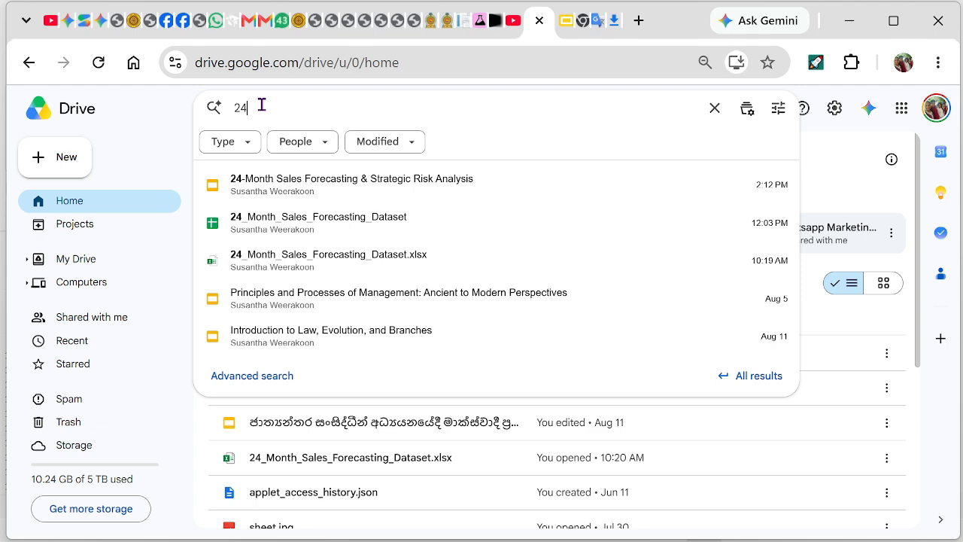
left_click(474, 267)
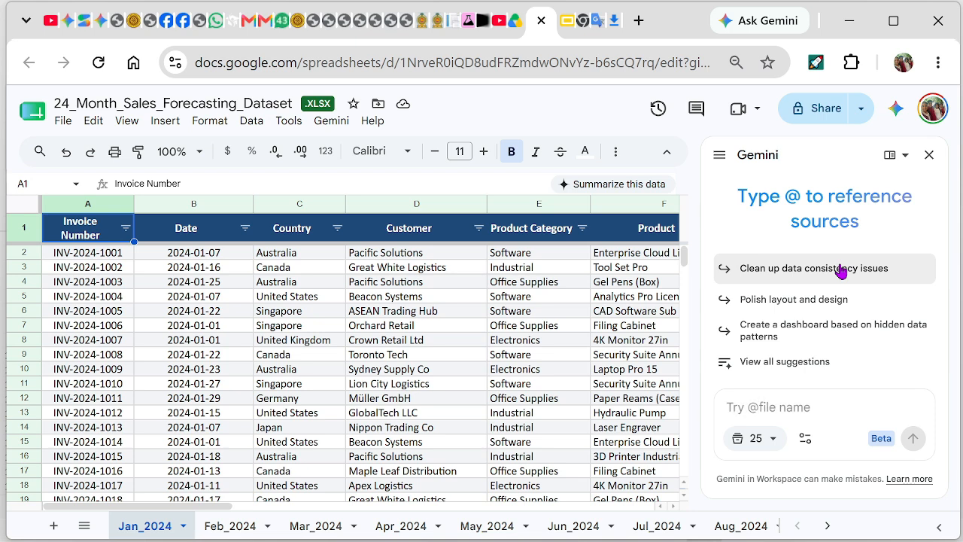
Convert the xlsx dataset to a native Google Sheets file with Save as Google Sheets
left_click(64, 122)
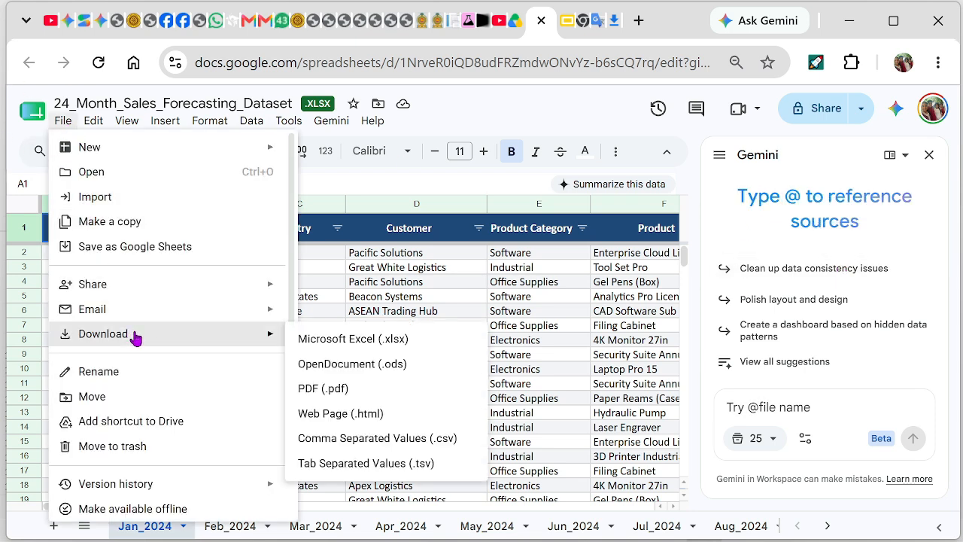
left_click(164, 247)
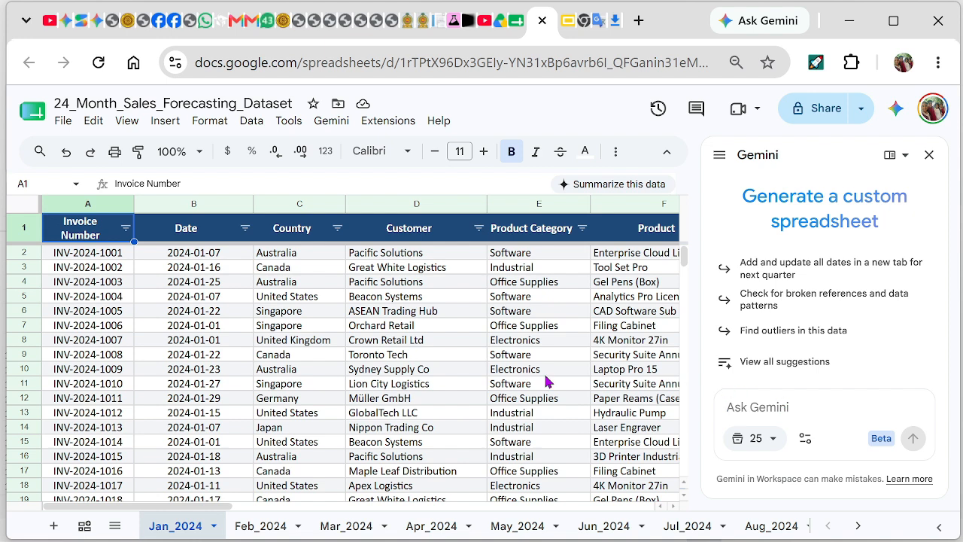
Ask Gemini for a new first sheet summarizing every other sheet's data by sheet name
scroll(527, 361, "down", 3)
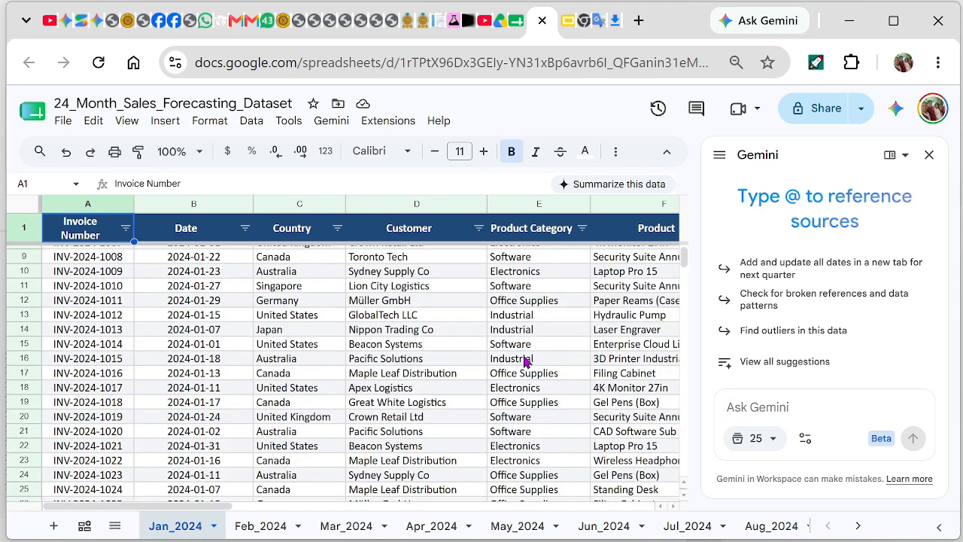
scroll(525, 361, "down", 2)
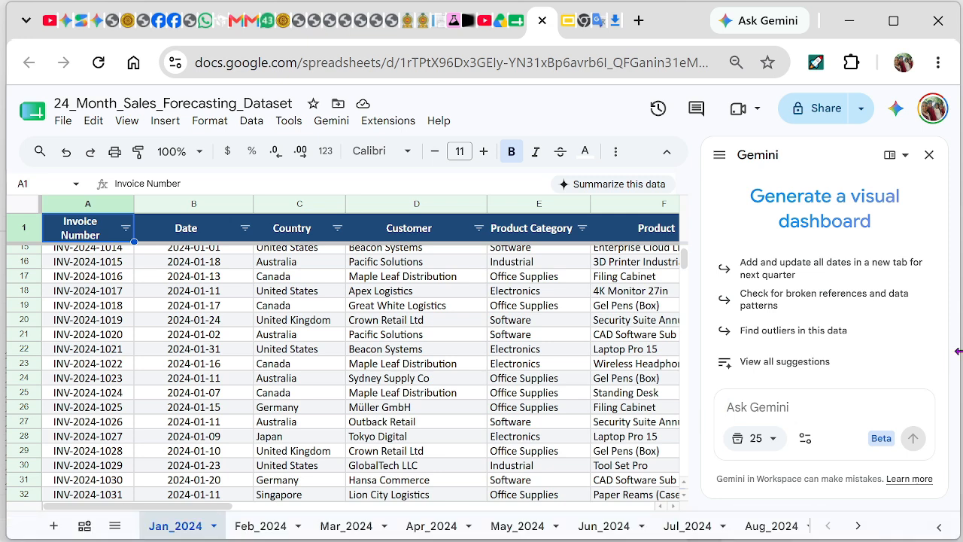
type("Add new sheet to the beginning. and summarize all data in other sheets under sheet name.")
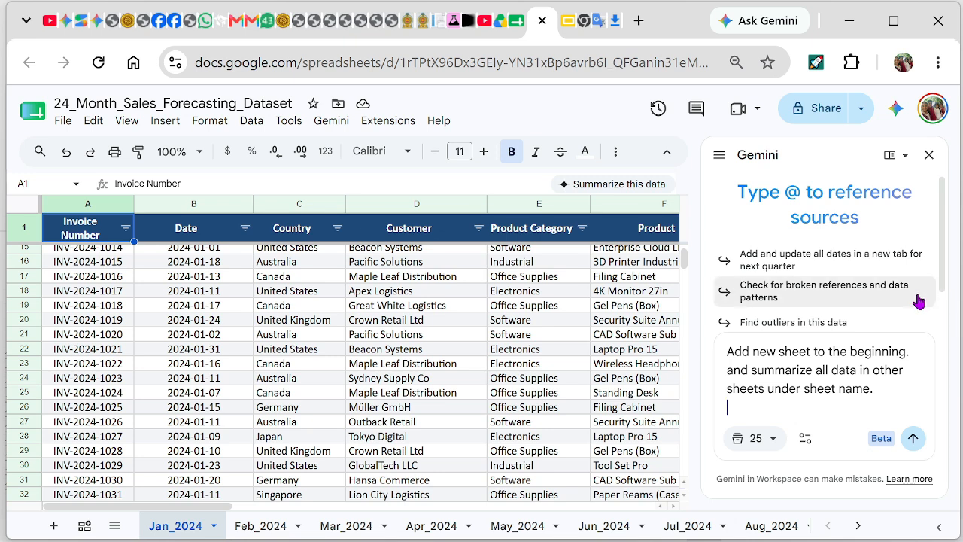
scroll(783, 308, "down", 1)
left_click(914, 441)
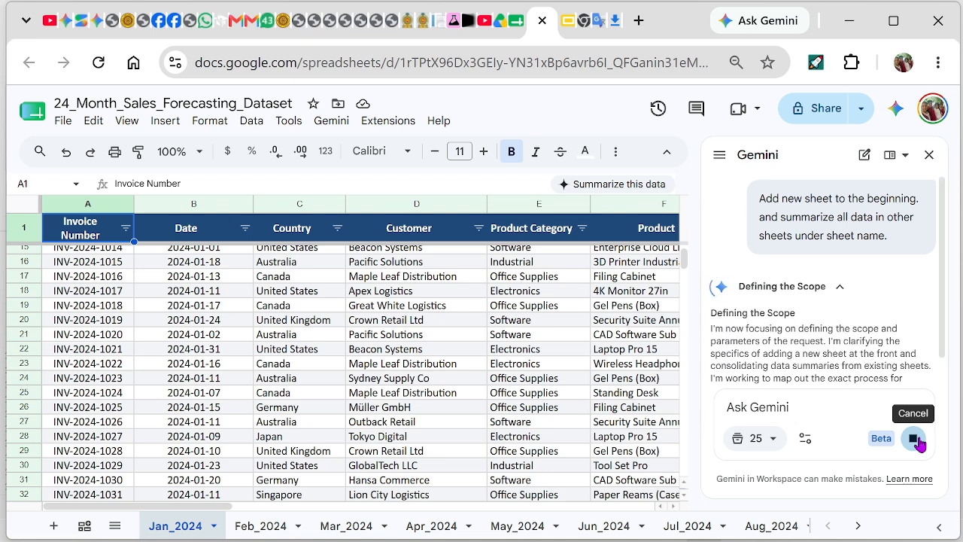
Approve Gemini's full plan to build the Summary sheet of monthly volume, value, tax, shipping and totals
scroll(789, 301, "up", 5)
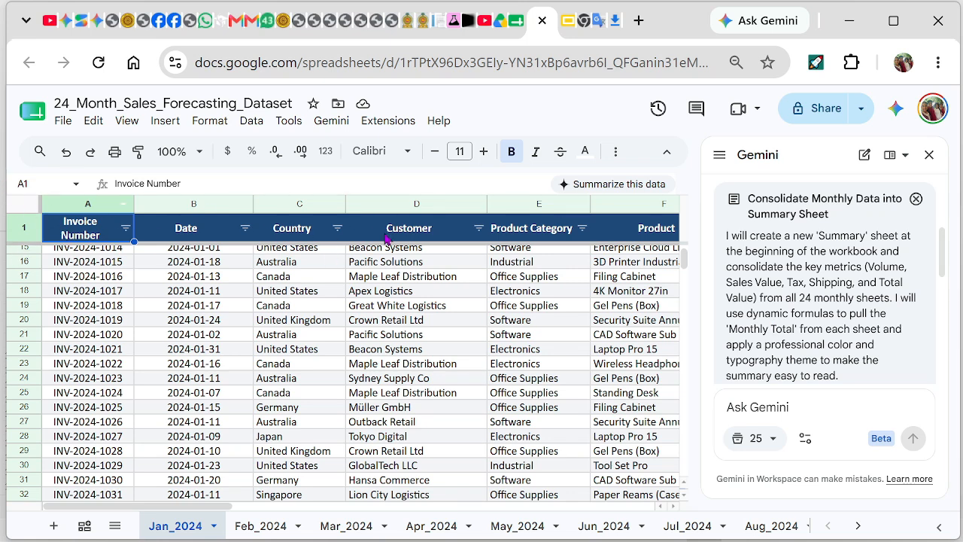
scroll(798, 318, "down", 5)
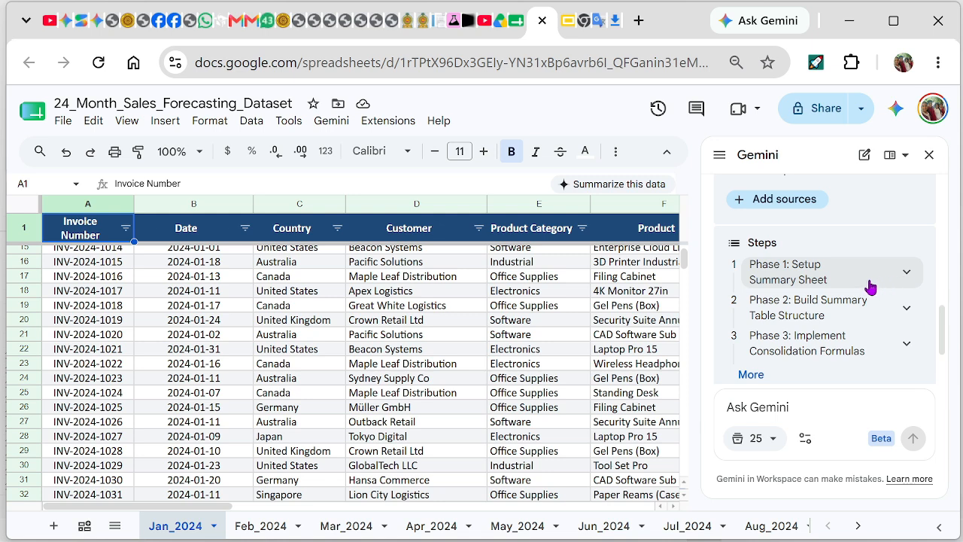
scroll(827, 339, "down", 2)
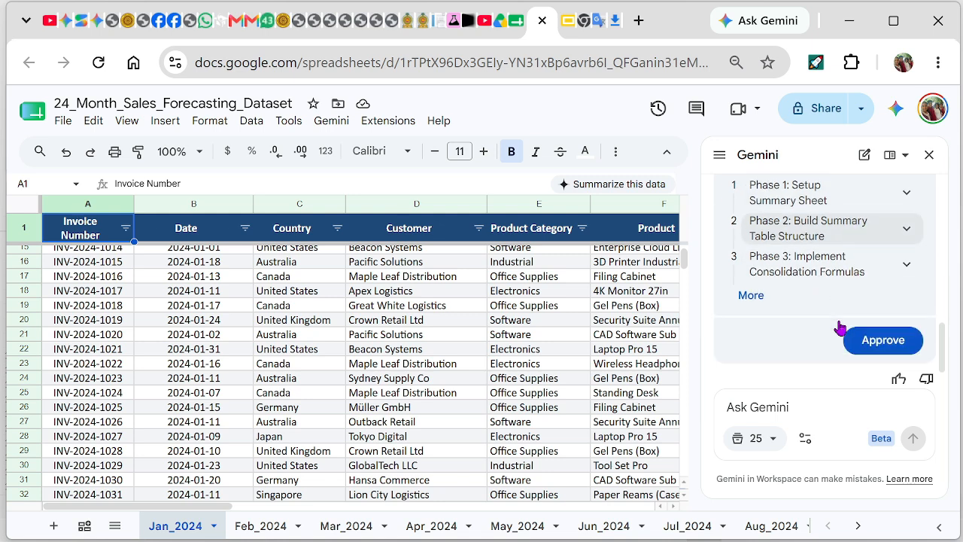
left_click(749, 278)
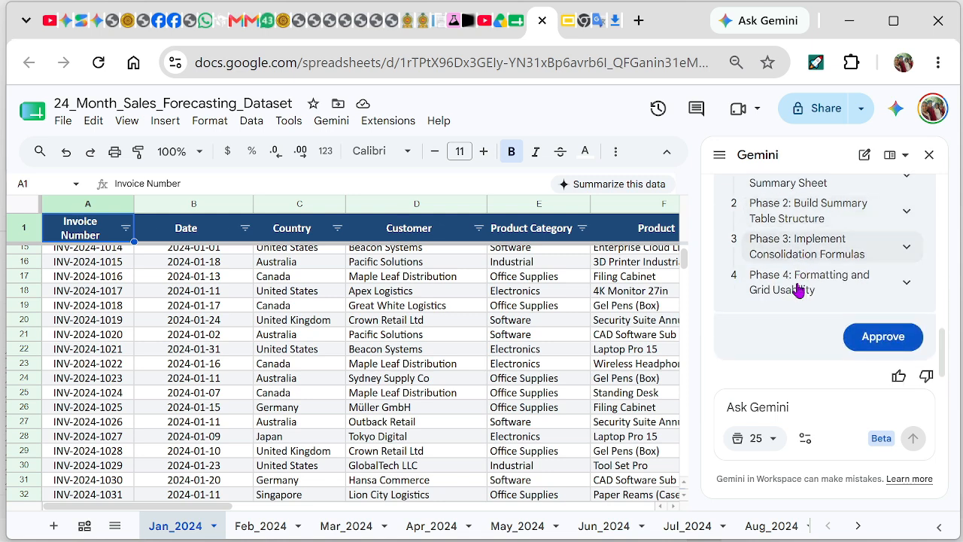
scroll(768, 325, "down", 1)
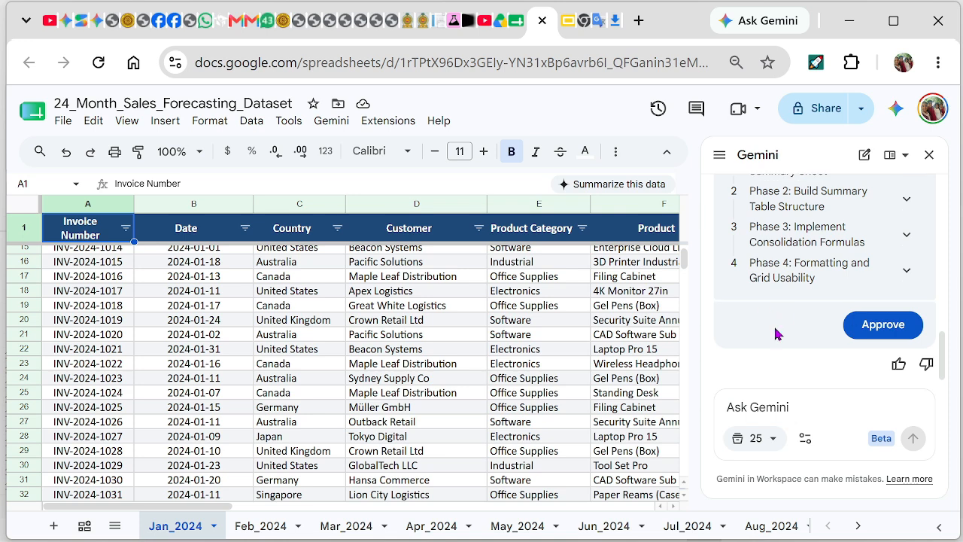
left_click(878, 325)
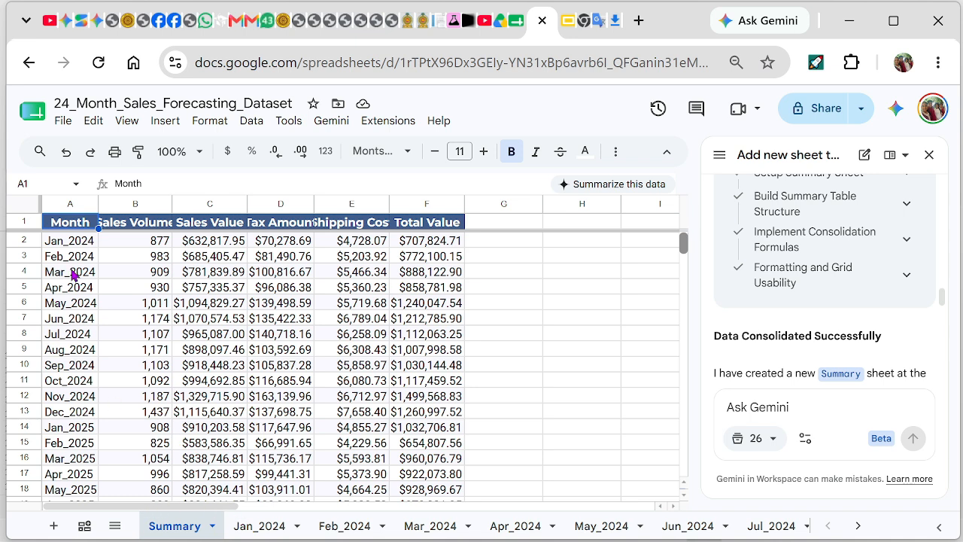
Review the Summary sheet and paste a region-wise summary and forecasting request into Gemini
scroll(72, 275, "down", 5)
scroll(72, 275, "up", 4)
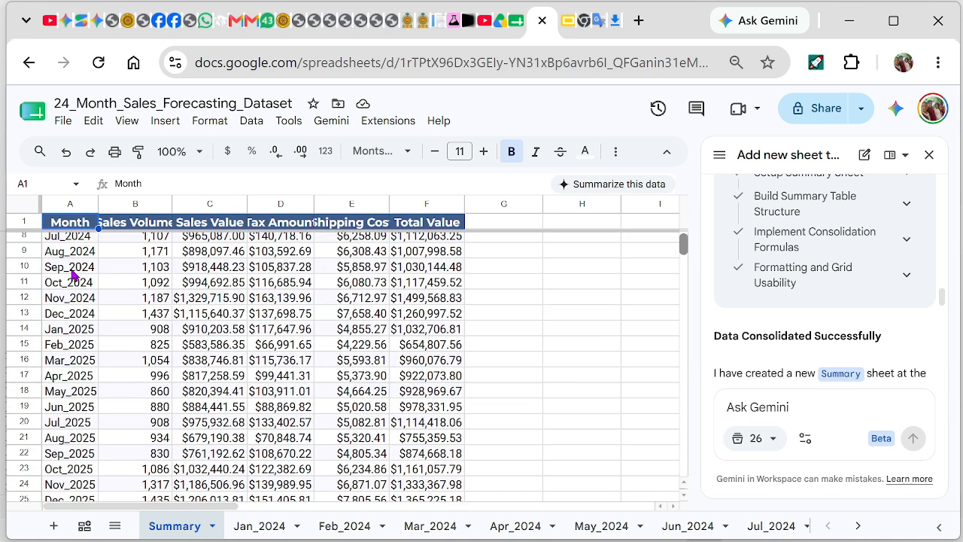
scroll(72, 275, "up", 2)
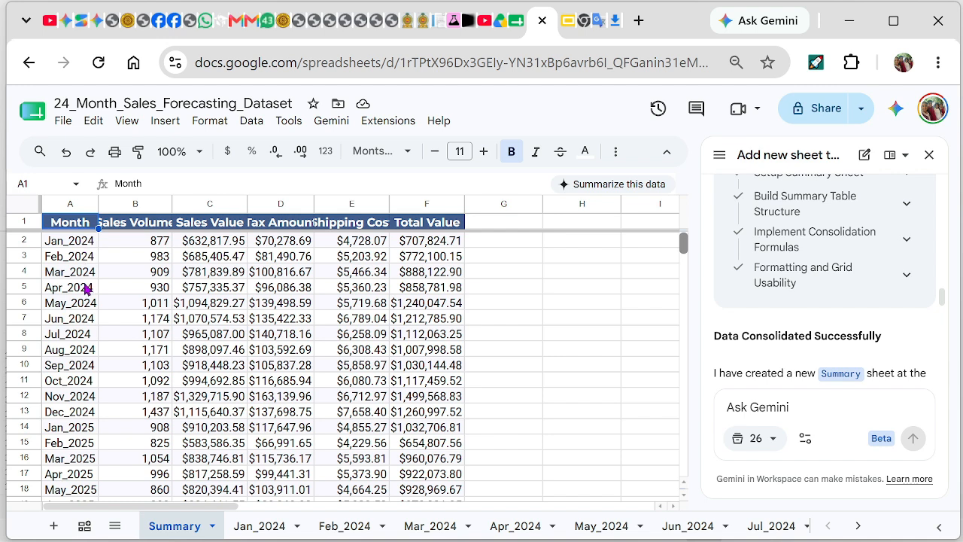
scroll(87, 388, "down", 2)
scroll(88, 399, "up", 2)
type("prepare region wise summary and regional forecasting in another sheet next to the summary sheet")
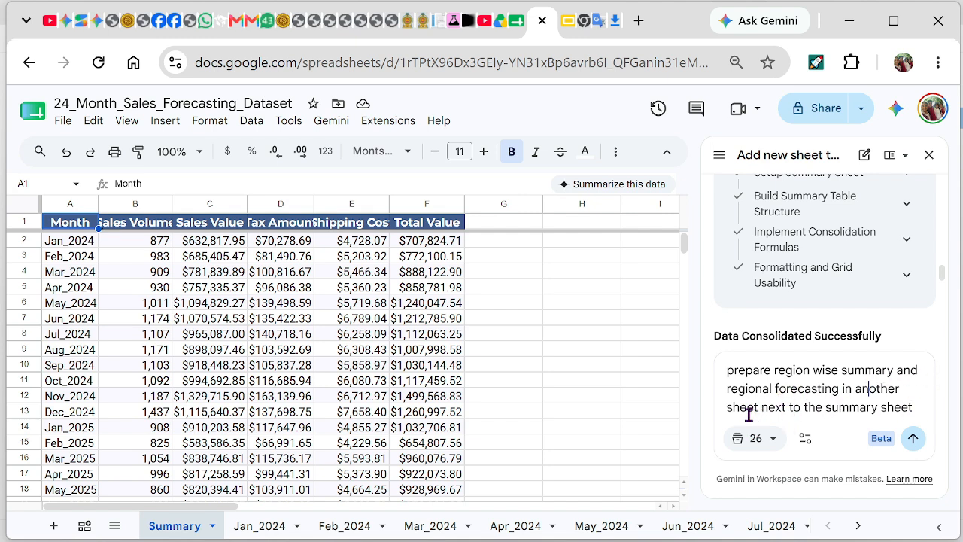
Add 'for next 6 months' after 'forecasting' in the prompt and send it to Gemini
left_click(840, 388)
type("f")
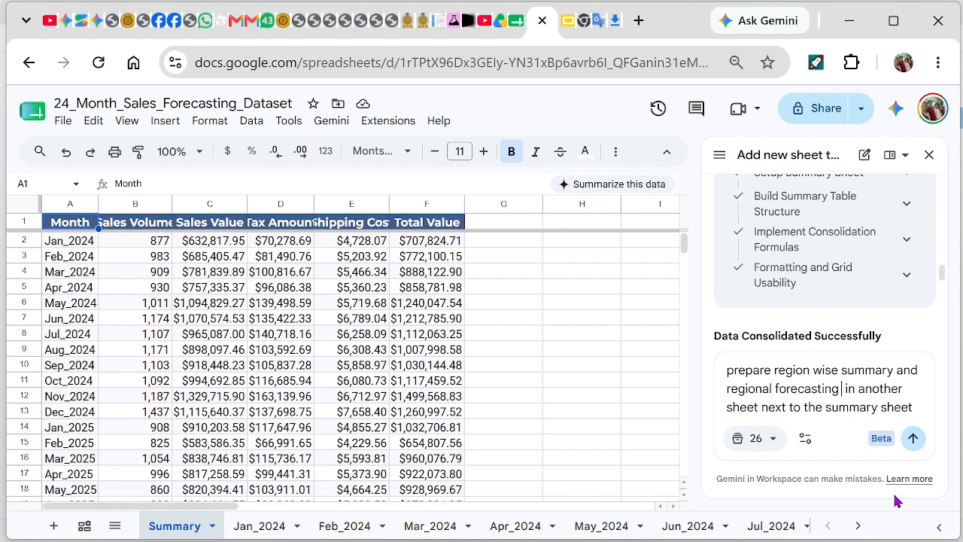
type("or")
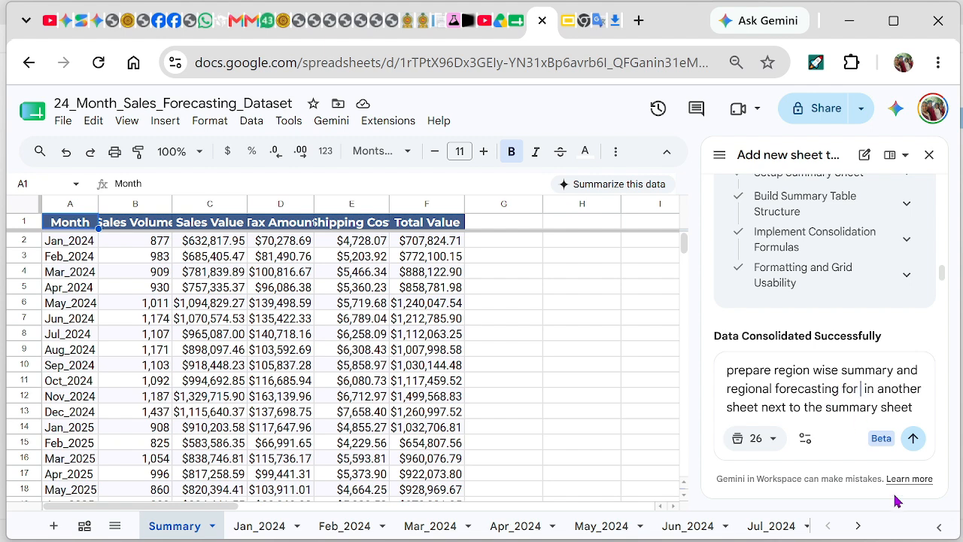
type(" next ")
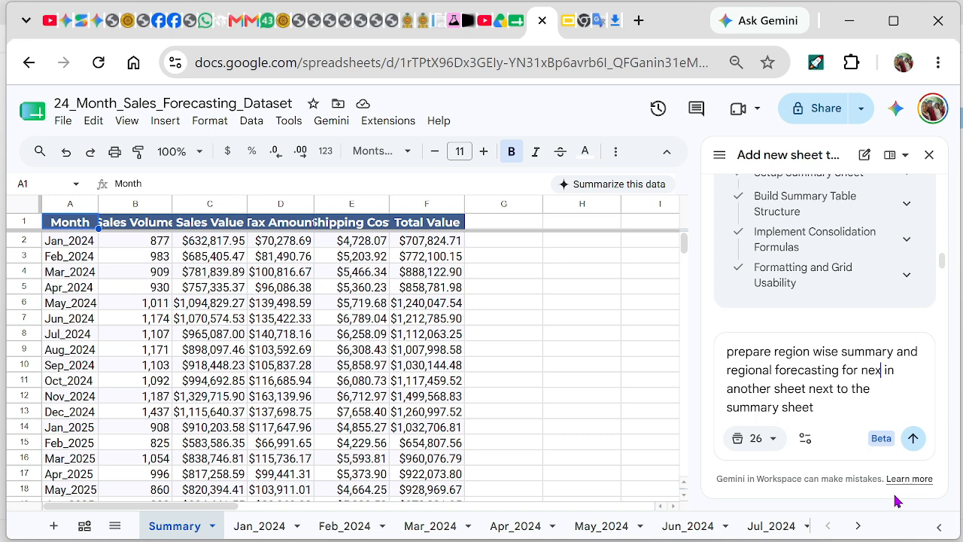
type("6 months")
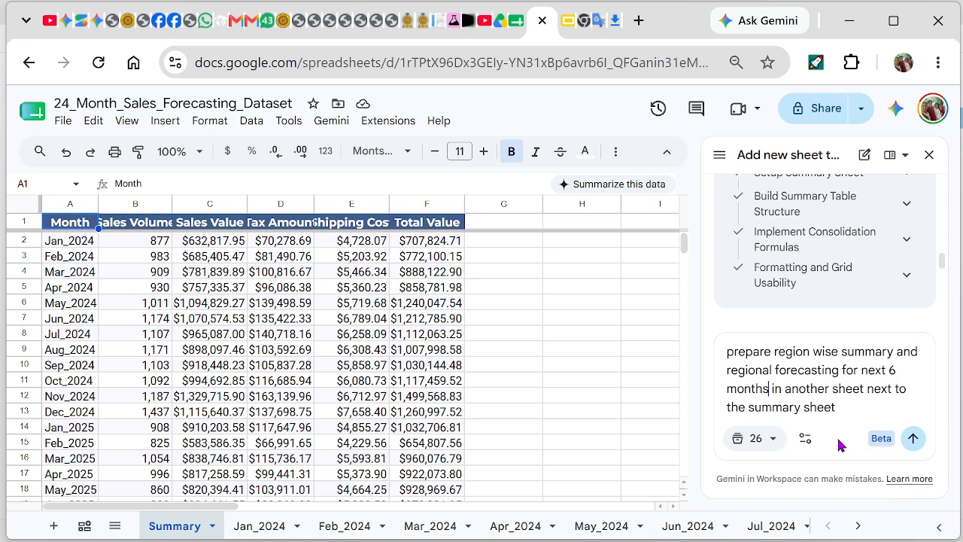
mouse_move(301, 529)
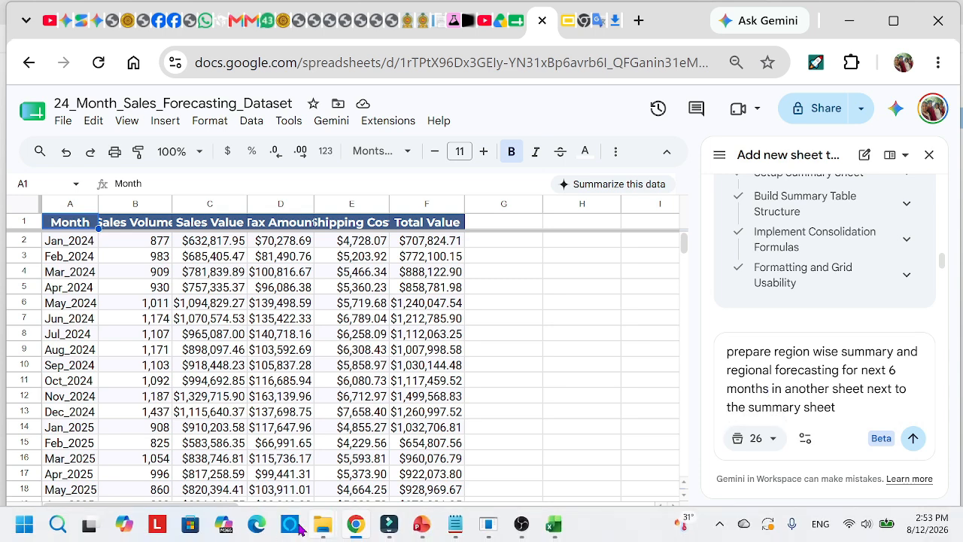
left_click(913, 442)
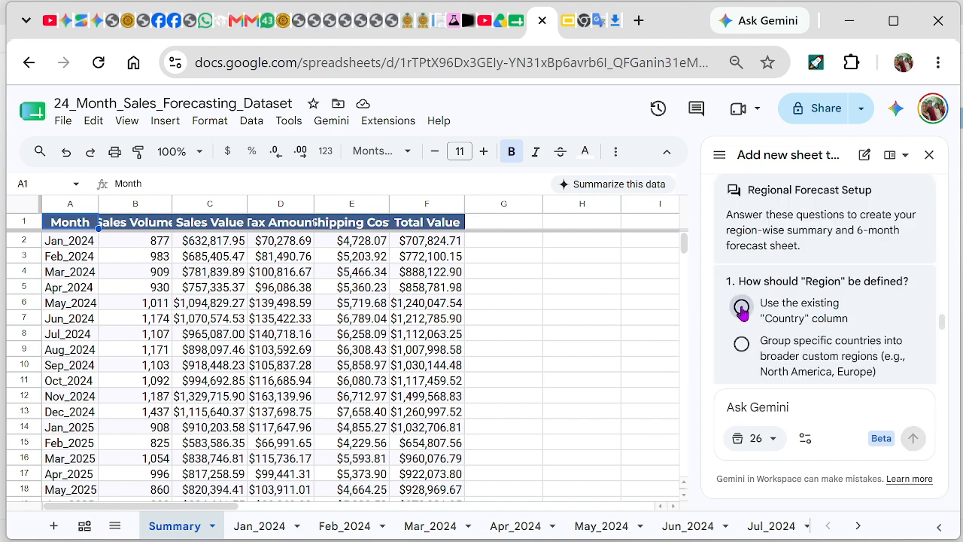
Answer Gemini's setup: Country column as region, Sales Value metric, standard linear forecast
left_click(742, 309)
scroll(858, 323, "down", 2)
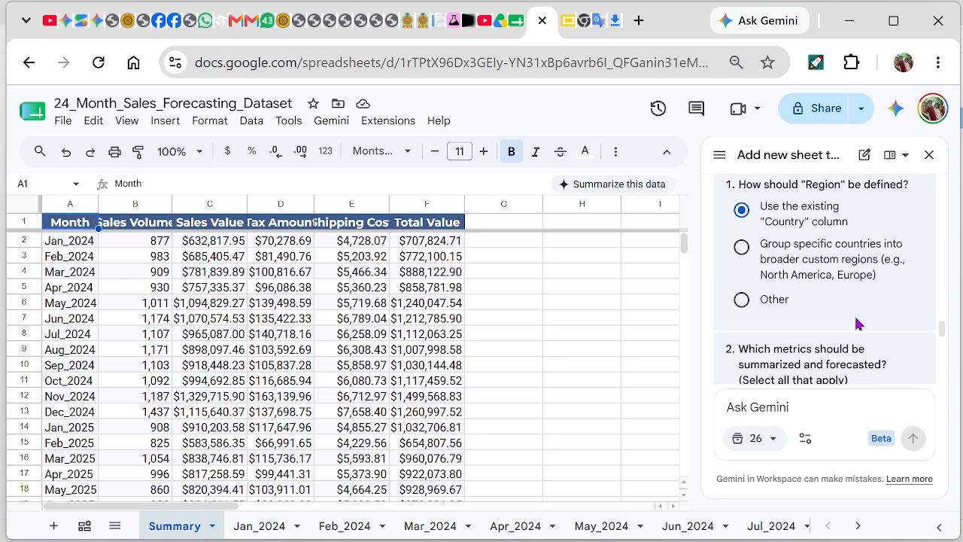
scroll(858, 323, "down", 5)
scroll(795, 323, "up", 3)
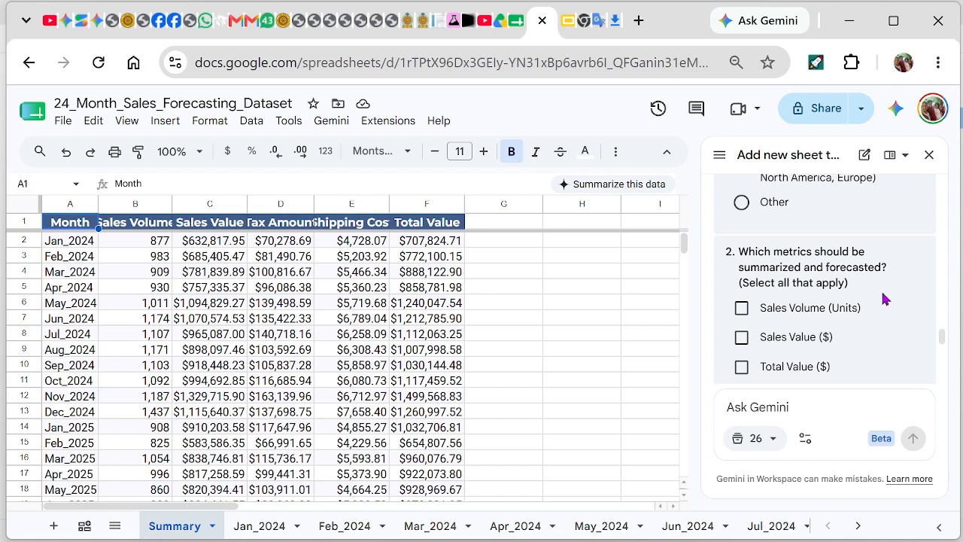
left_click(742, 340)
scroll(847, 346, "down", 3)
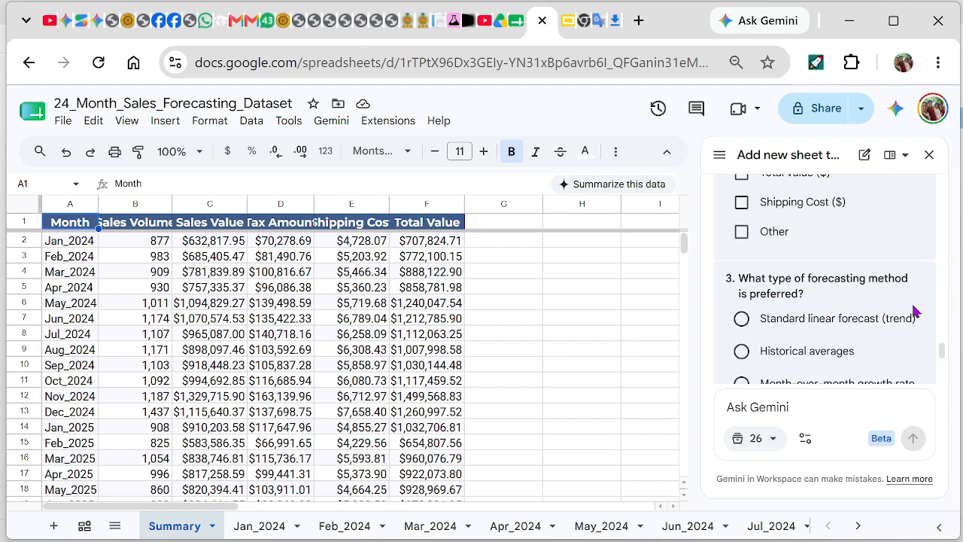
scroll(888, 305, "down", 2)
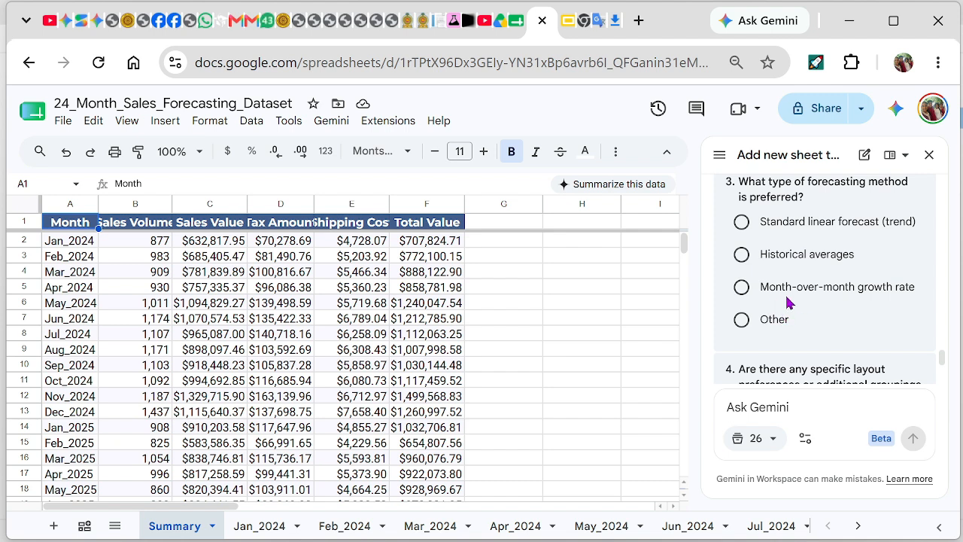
left_click(743, 223)
scroll(876, 309, "down", 3)
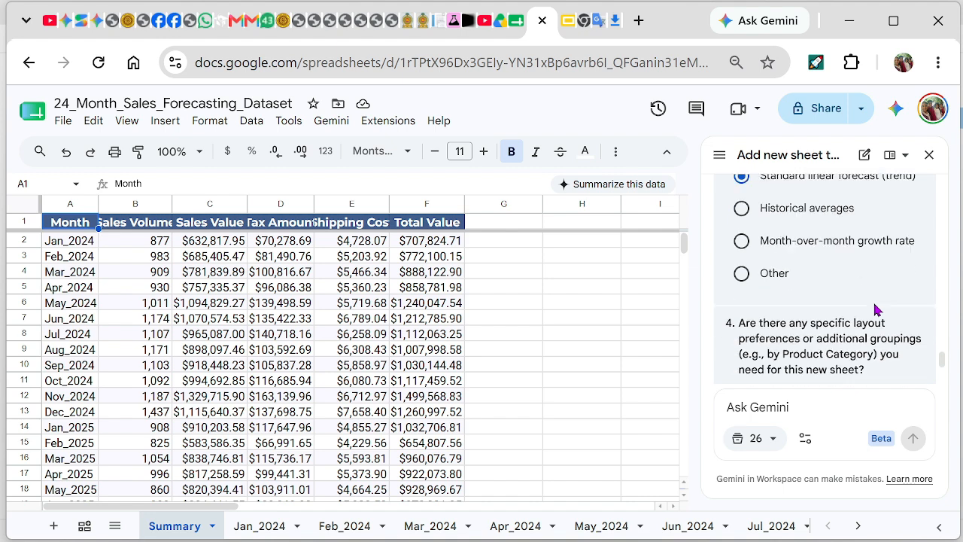
left_click(894, 319)
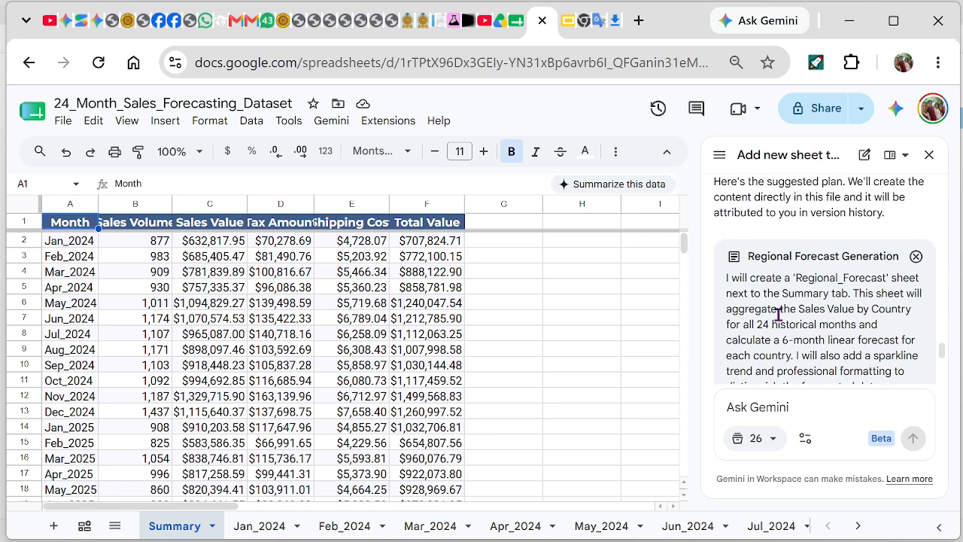
Approve the Regional_Forecast plan, check the country forecasts, and move to the Slides deck
left_click(892, 323)
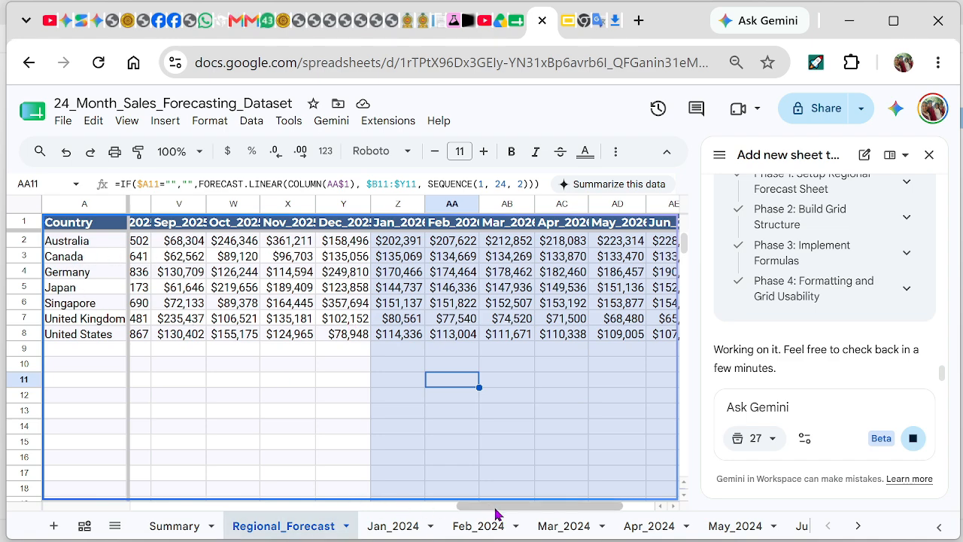
left_click_drag(456, 507, 514, 493)
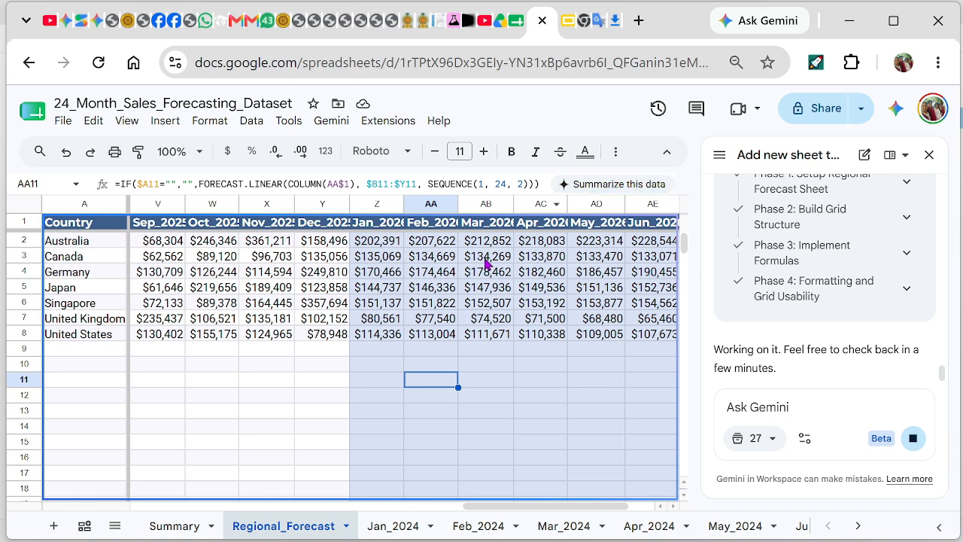
left_click(575, 29)
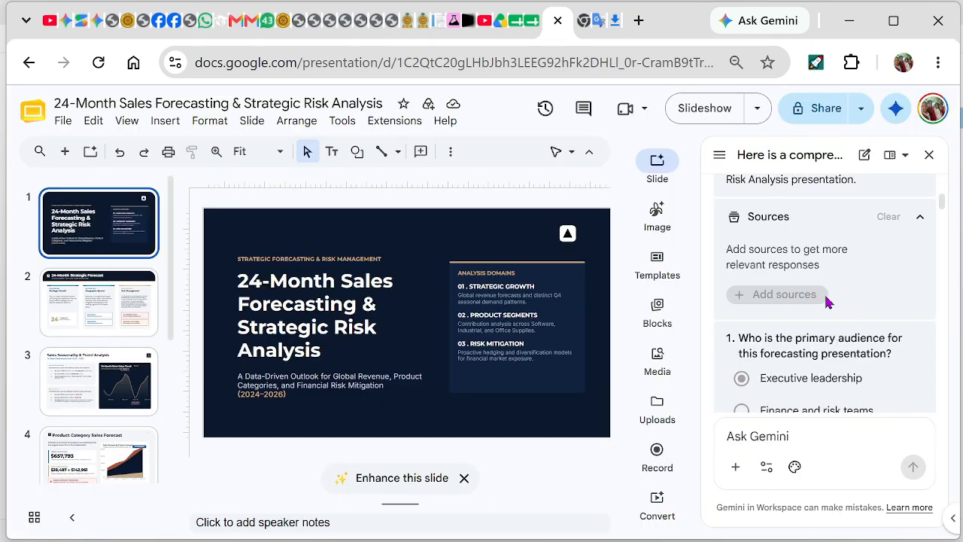
Go through slide 2 to slide 3, Sales Seasonality & Trend Analysis
left_click_drag(943, 203, 952, 239)
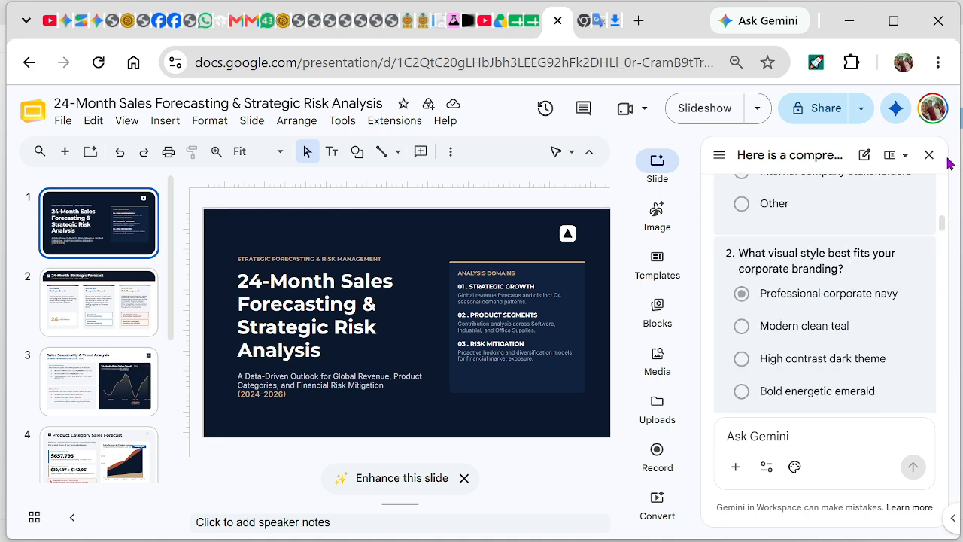
scroll(948, 162, "up", 5)
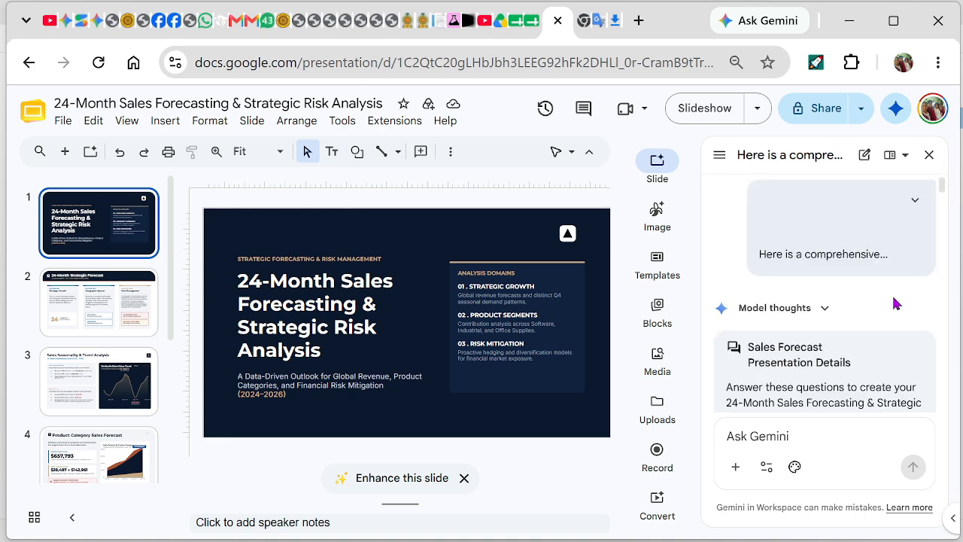
left_click(101, 307)
left_click(97, 371)
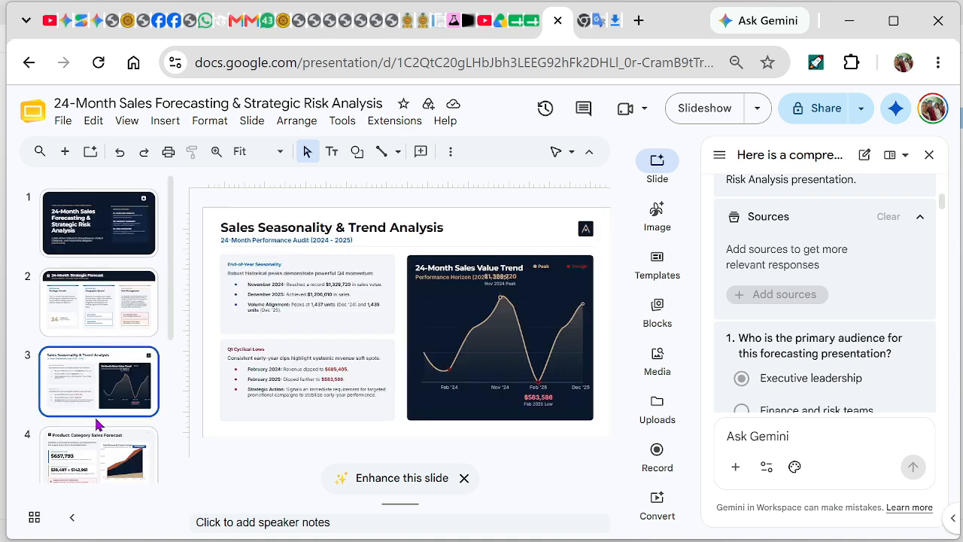